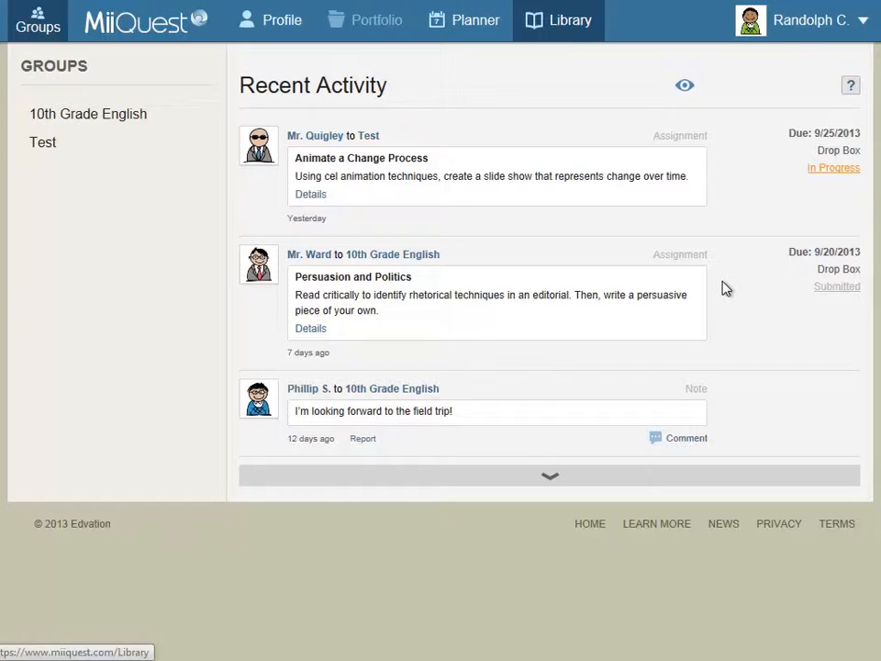
- Open the student's TechSteps library and sign out of the student account
{"action": "left_click", "coordinate": [541, 20]}
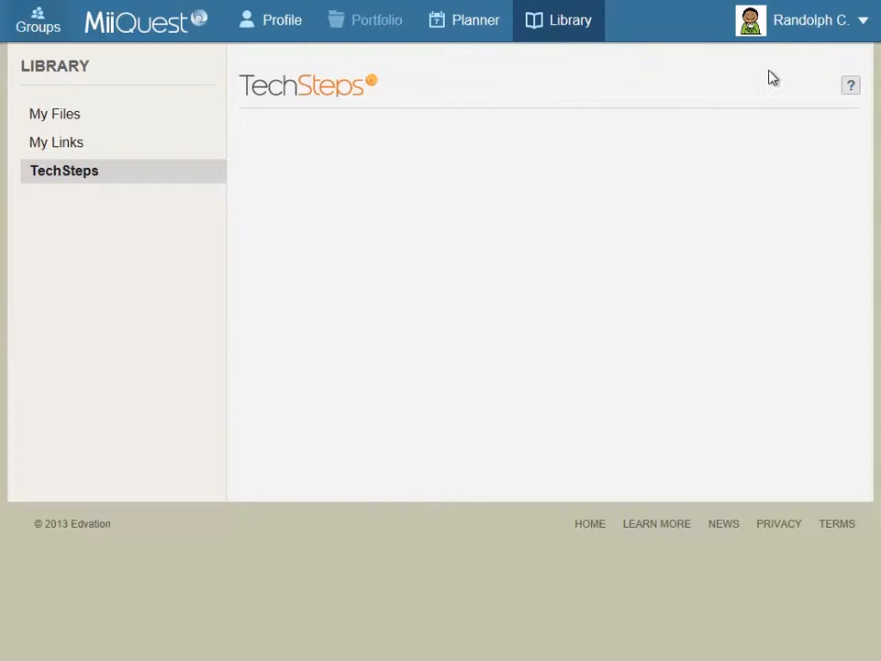
{"action": "left_click", "coordinate": [828, 20]}
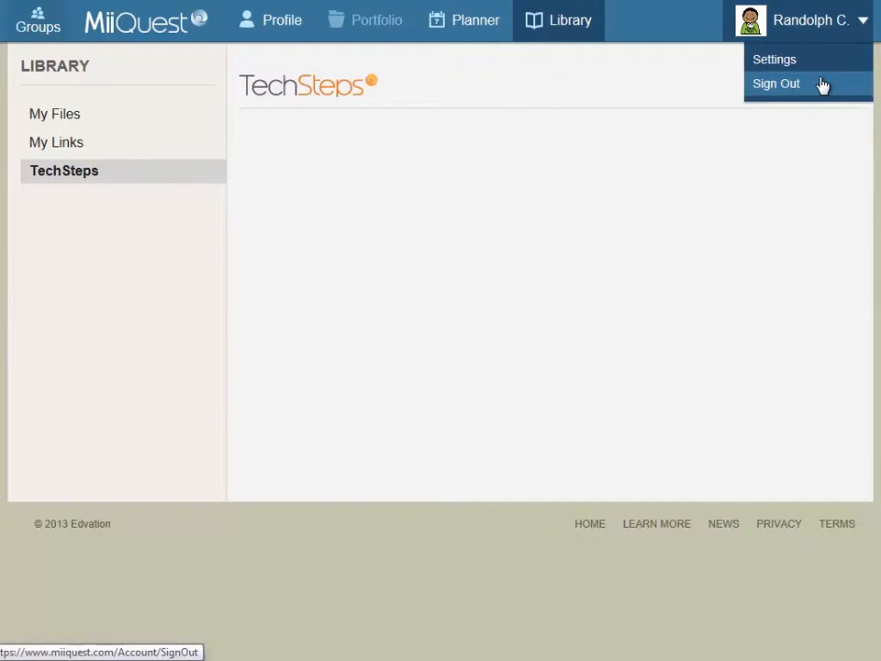
{"action": "left_click", "coordinate": [823, 85]}
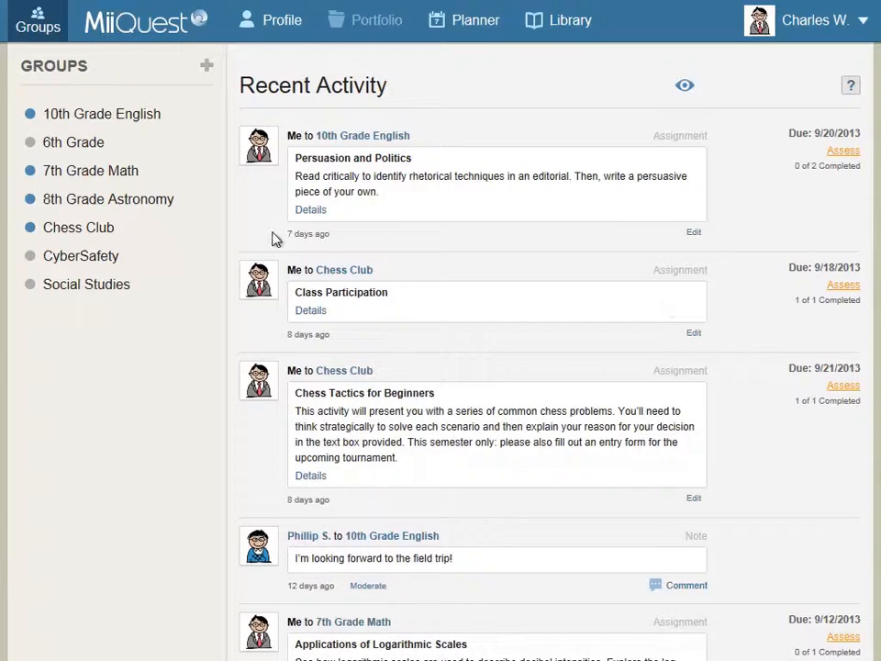
- Start a new group with "10th Grade Science" as both screen name and formal name, and set its type to Assessment Only
{"action": "left_click", "coordinate": [204, 69]}
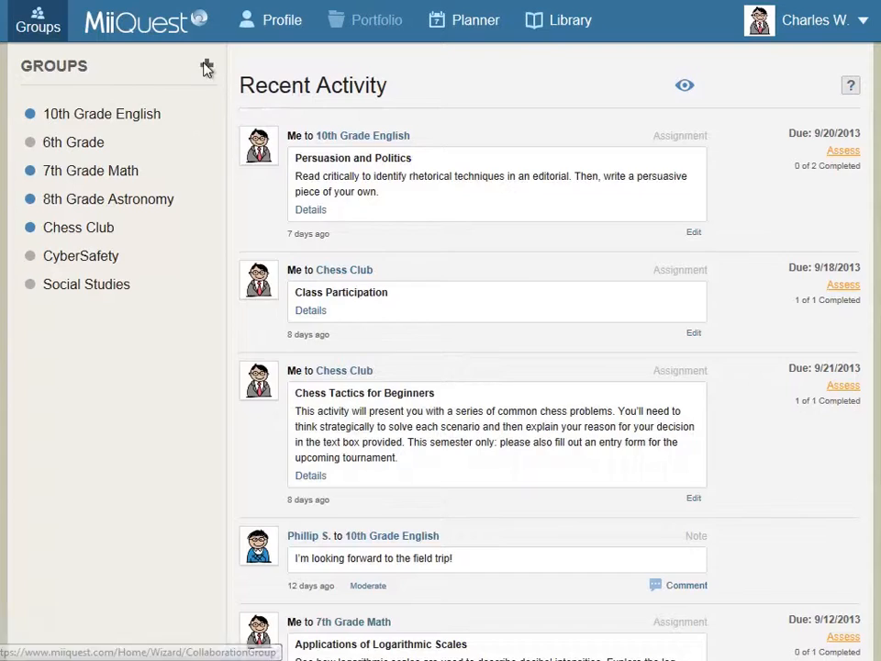
{"action": "type", "text": "10th Grade Science"}
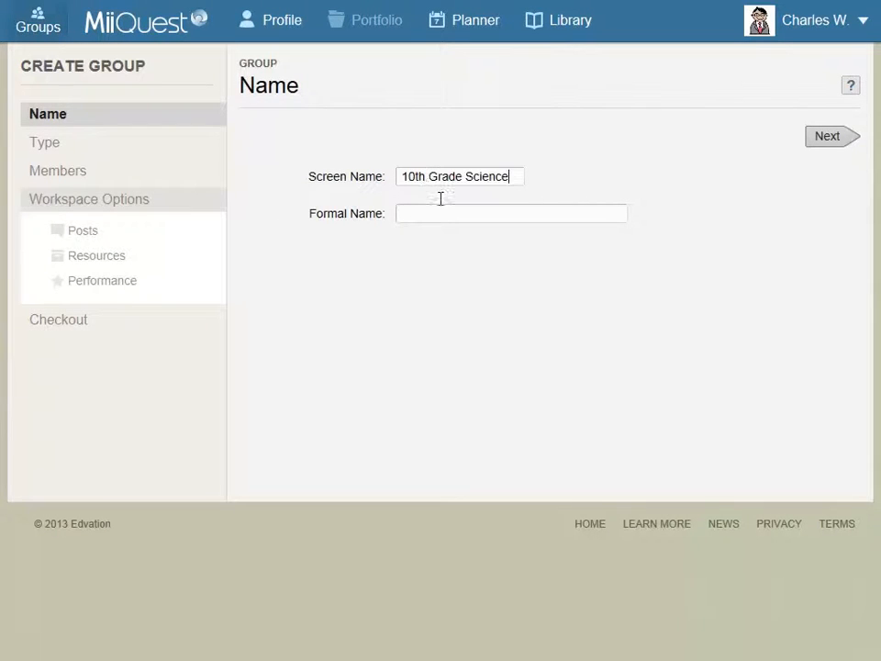
{"action": "key", "text": "Tab"}
{"action": "type", "text": "10th Grade Science"}
{"action": "left_click", "coordinate": [827, 138]}
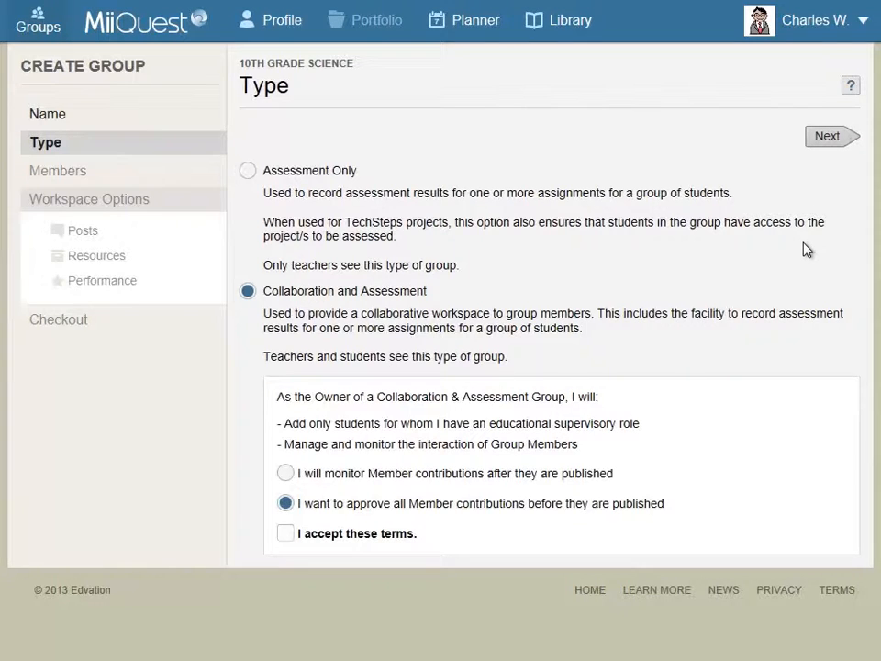
{"action": "left_click", "coordinate": [247, 172]}
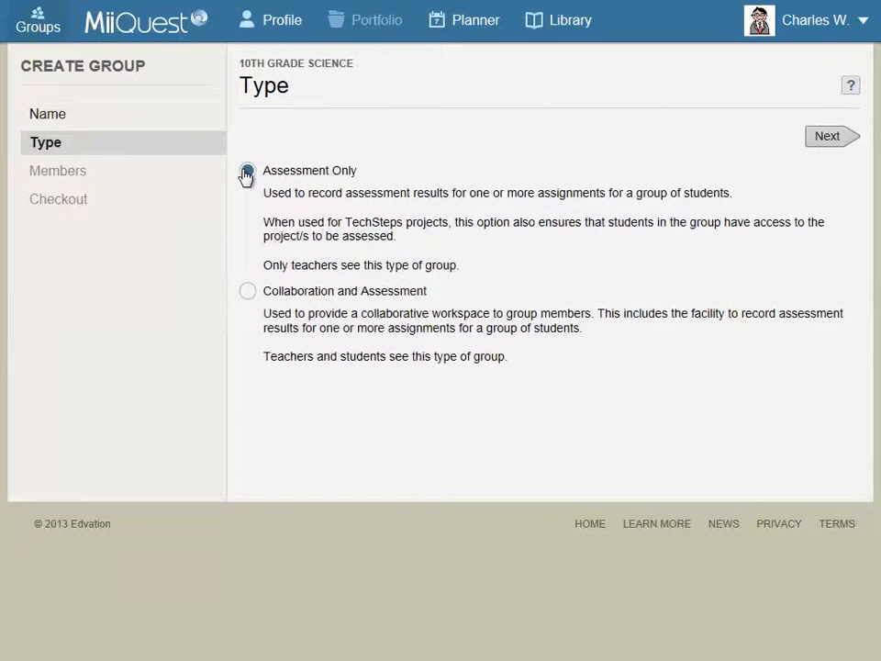
{"action": "left_click", "coordinate": [809, 136]}
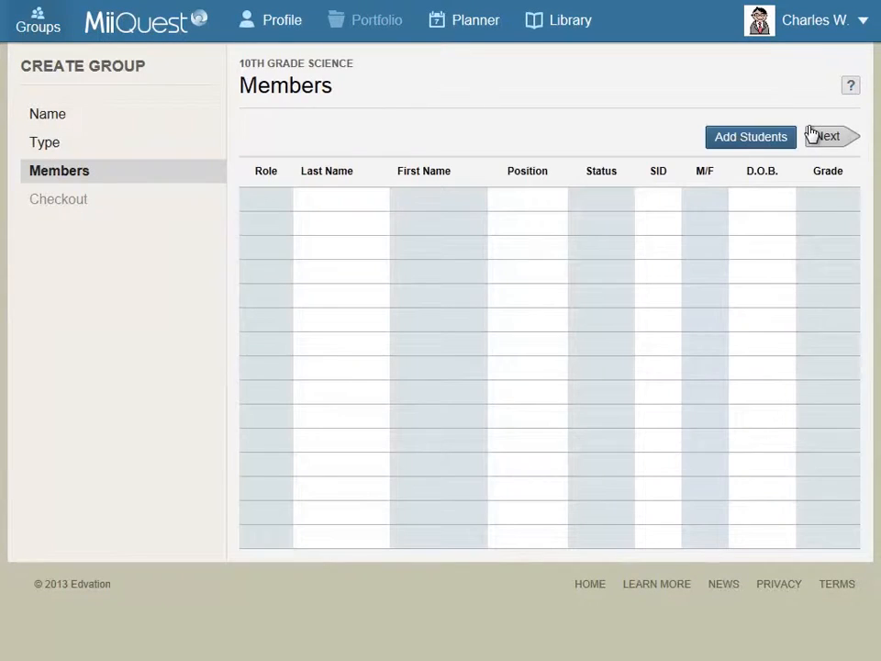
- Find the Grade 10 students, add all of them as members, and create the 10th Grade Science group
{"action": "left_click", "coordinate": [757, 145]}
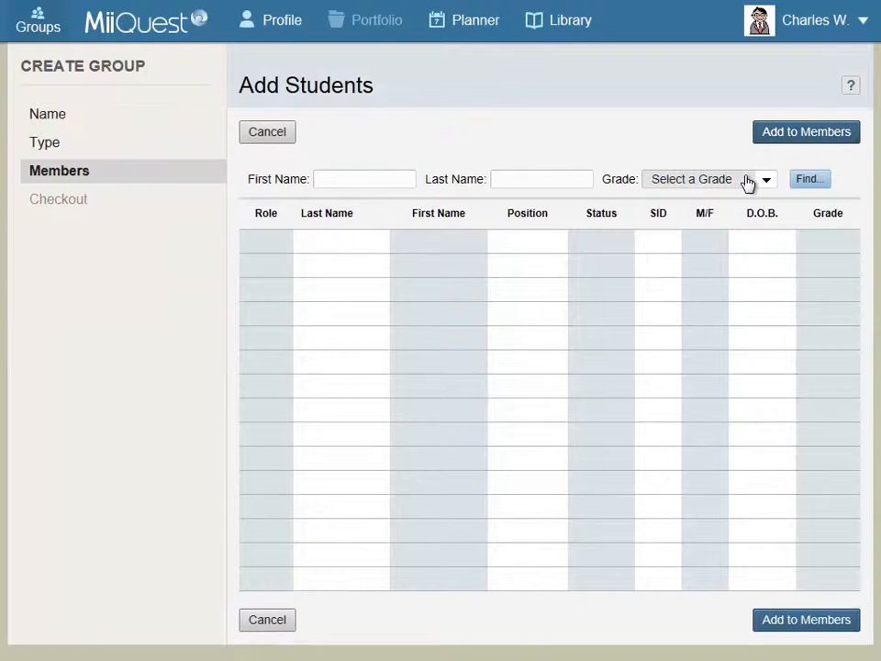
{"action": "left_click", "coordinate": [746, 180]}
{"action": "scroll", "coordinate": [724, 285], "scroll_direction": "down", "scroll_amount": 1}
{"action": "scroll", "coordinate": [720, 312], "scroll_direction": "down", "scroll_amount": 2}
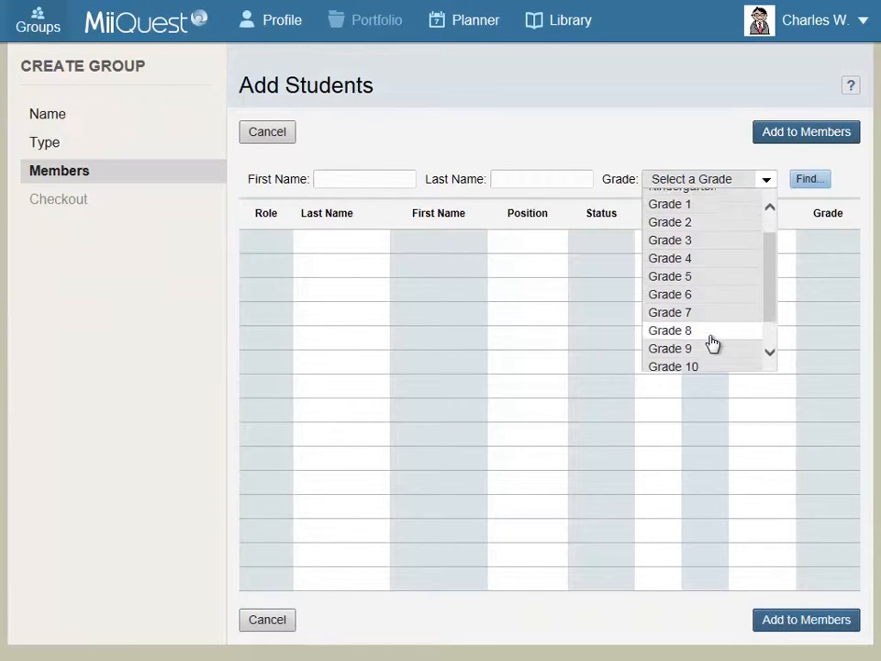
{"action": "left_click", "coordinate": [707, 354]}
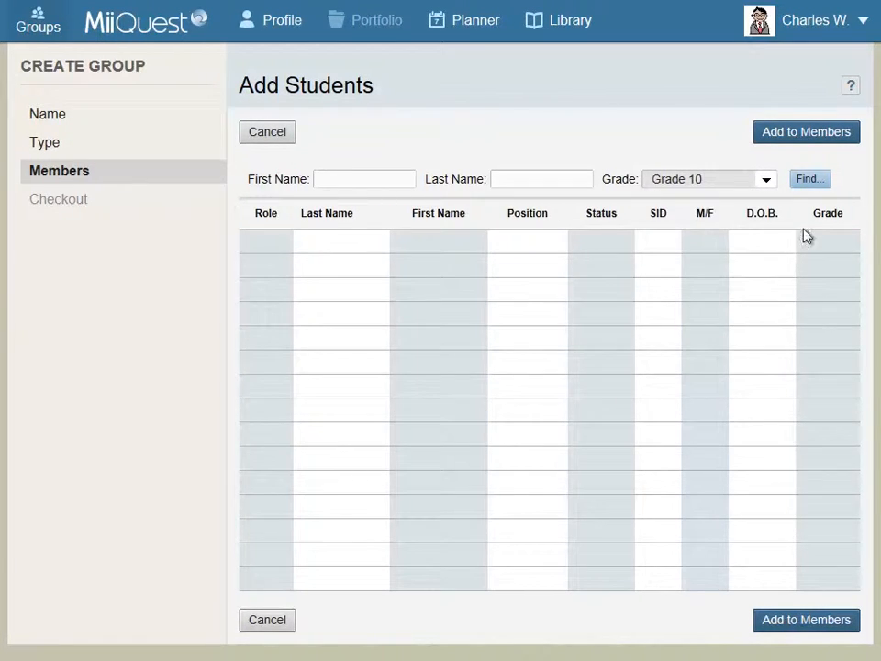
{"action": "left_click", "coordinate": [819, 180]}
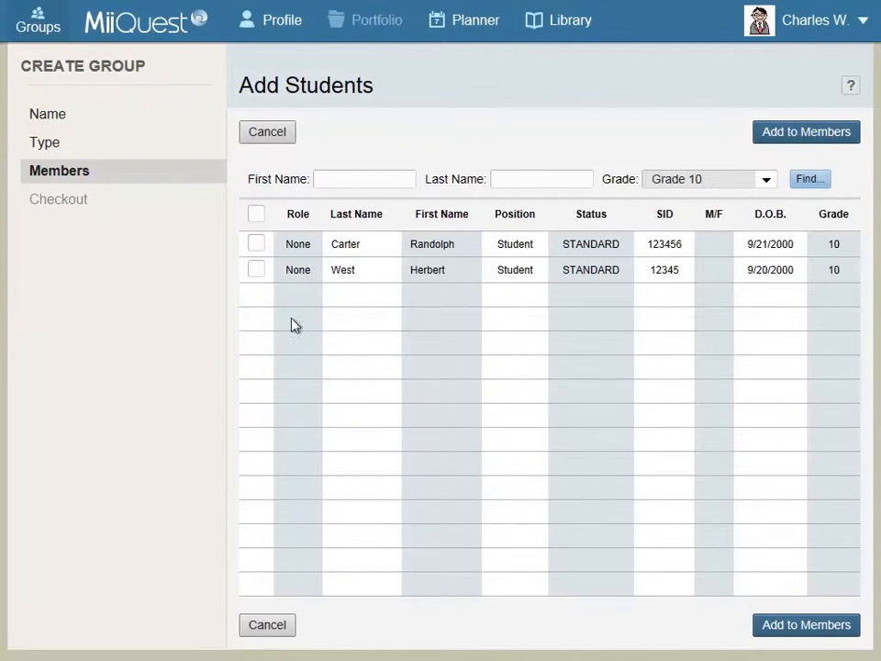
{"action": "left_click", "coordinate": [254, 217]}
{"action": "left_click", "coordinate": [787, 133]}
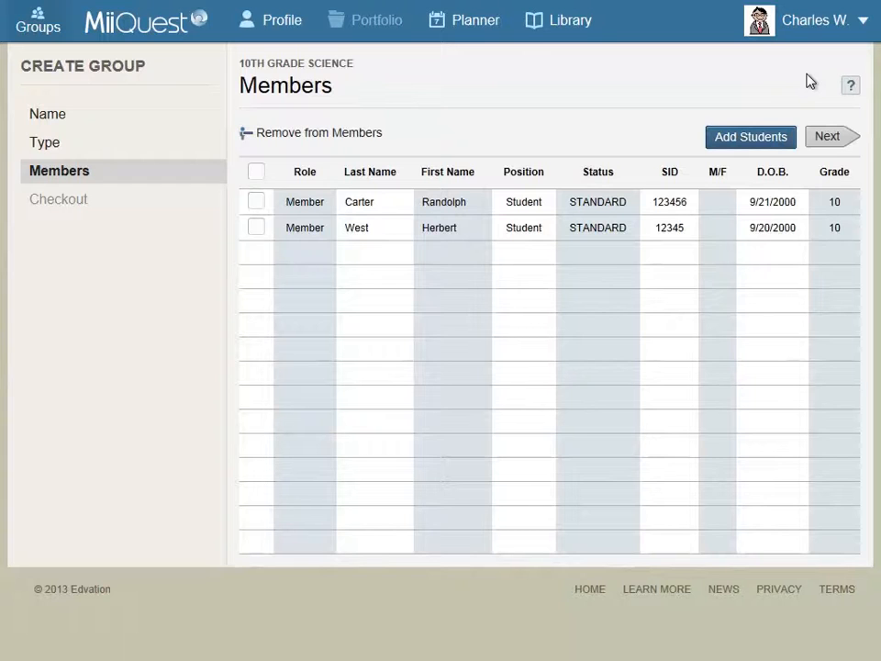
{"action": "left_click", "coordinate": [826, 134]}
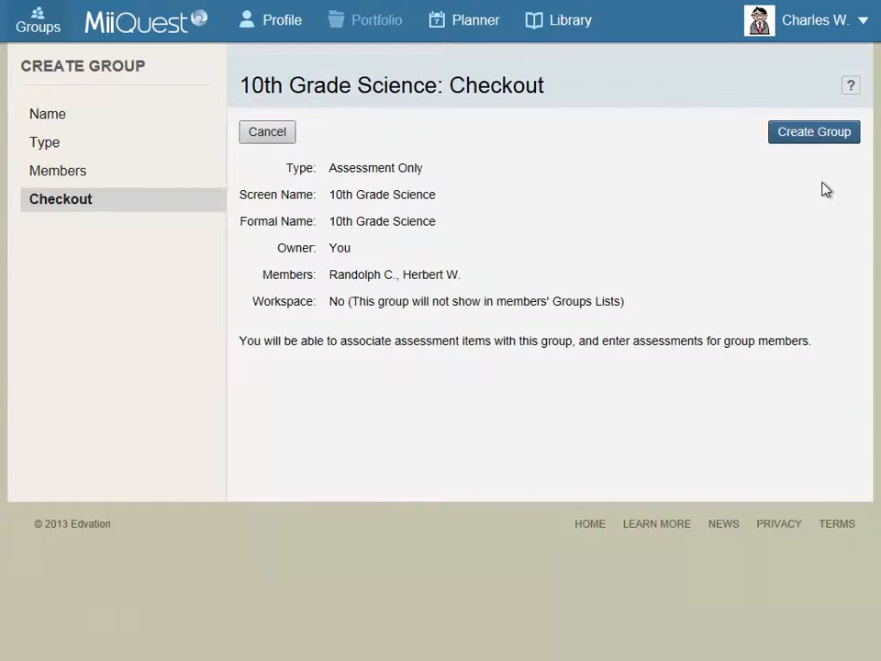
{"action": "left_click", "coordinate": [783, 135]}
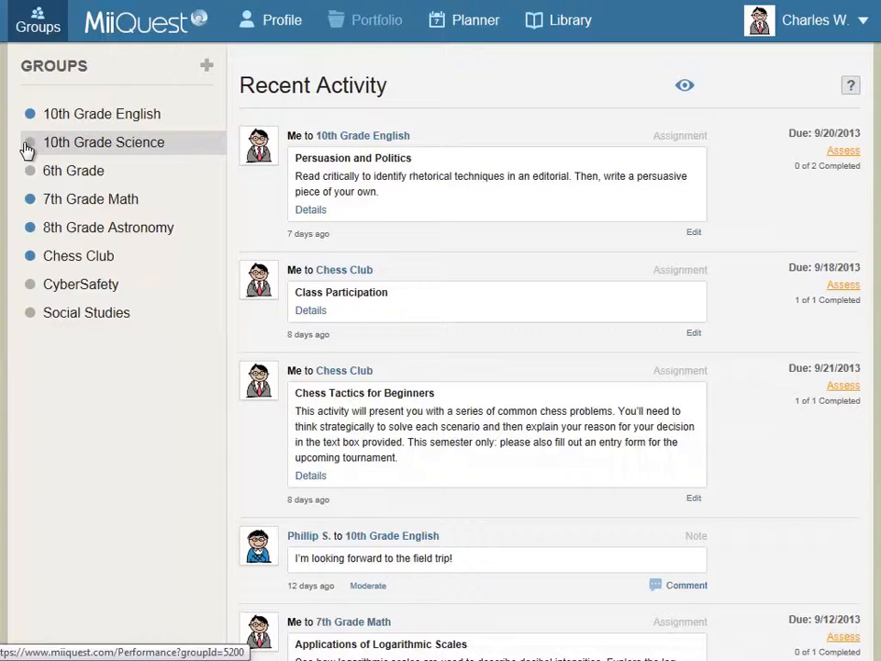
- Filter the library's TechSteps 9-12 Core content to Science and open the Human Genetics project
{"action": "left_click", "coordinate": [578, 26]}
{"action": "left_click", "coordinate": [542, 280]}
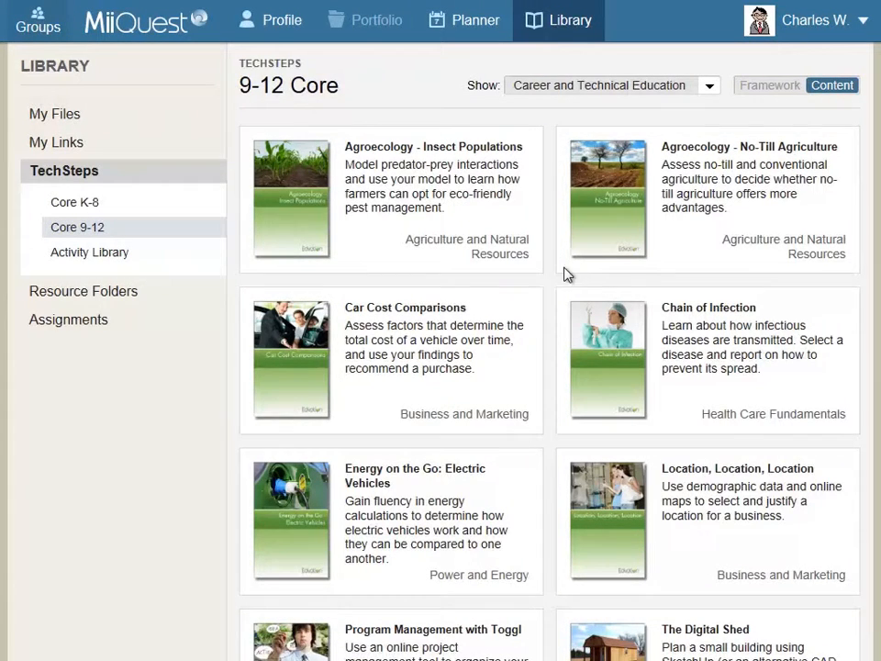
{"action": "left_click", "coordinate": [683, 87]}
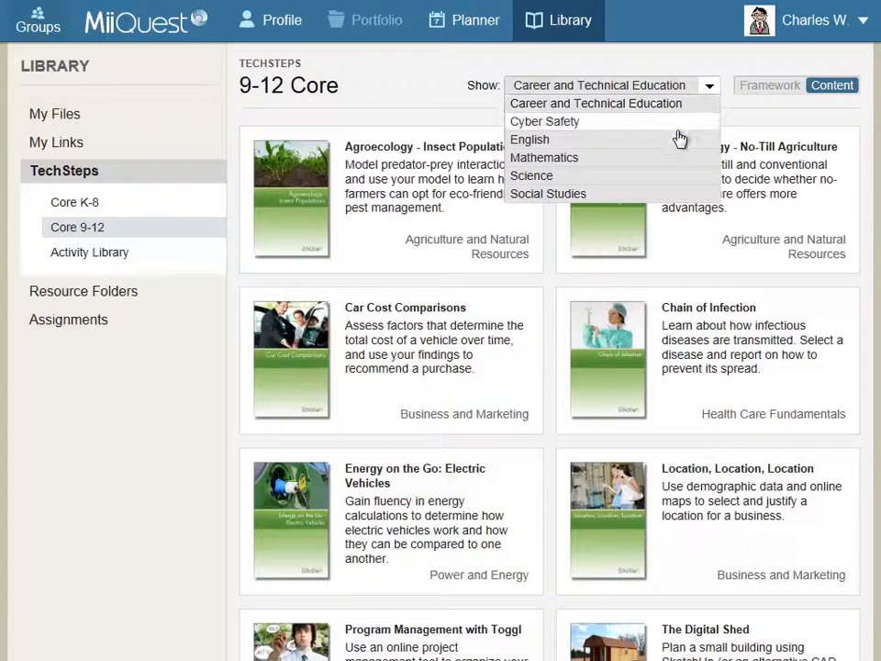
{"action": "left_click", "coordinate": [680, 176]}
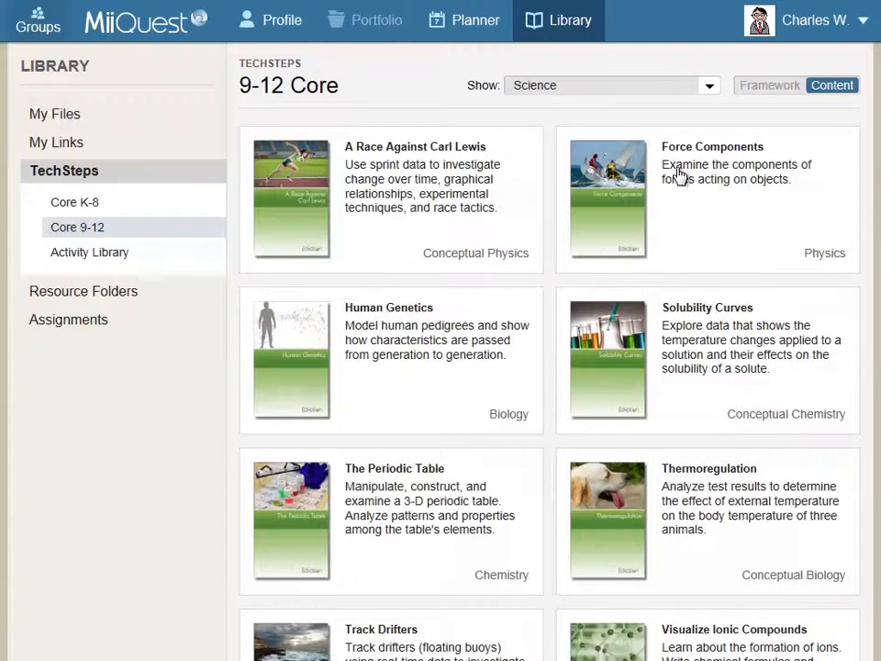
{"action": "left_click", "coordinate": [417, 388]}
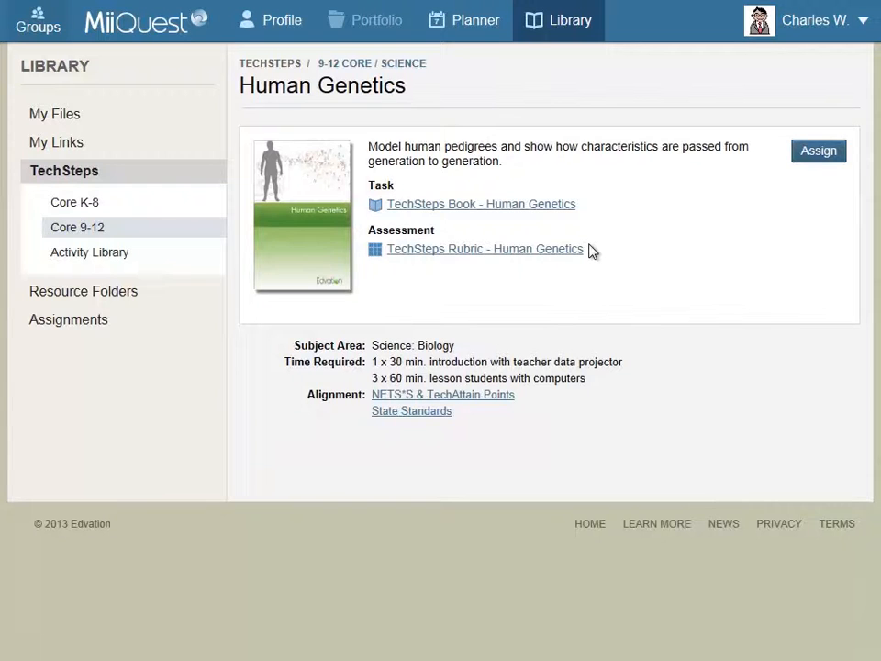
- Assign Human Genetics to the 10th Grade Science group, due 09/27/2013, with the submit method Hand in During Class
{"action": "left_click", "coordinate": [820, 161]}
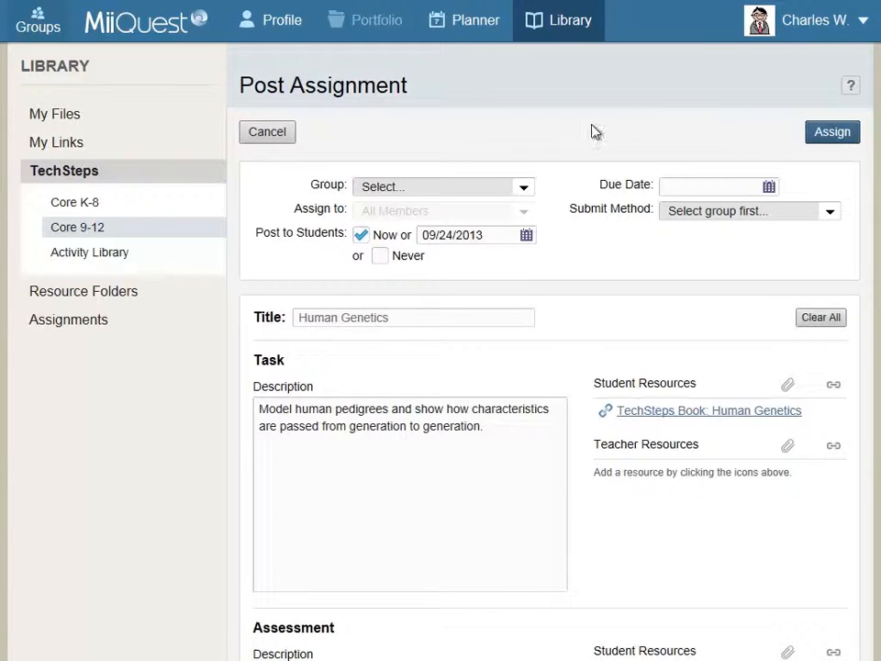
{"action": "left_click", "coordinate": [518, 189]}
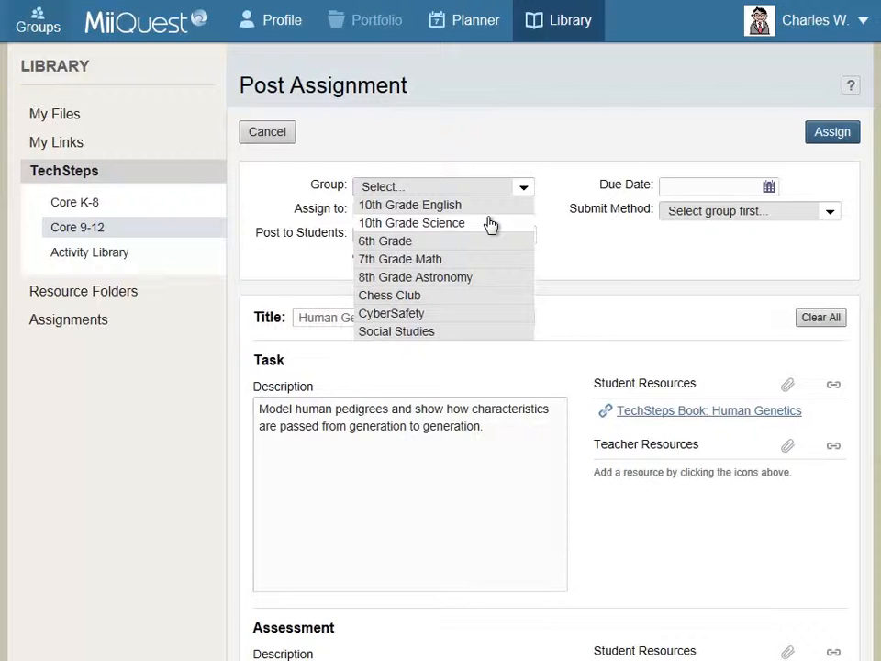
{"action": "left_click", "coordinate": [489, 225]}
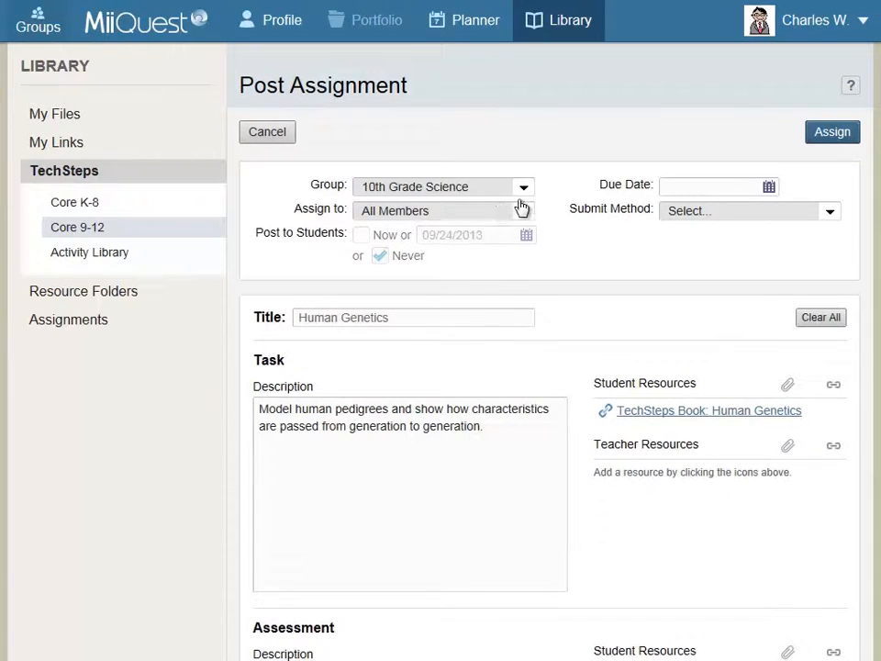
{"action": "left_click", "coordinate": [769, 187]}
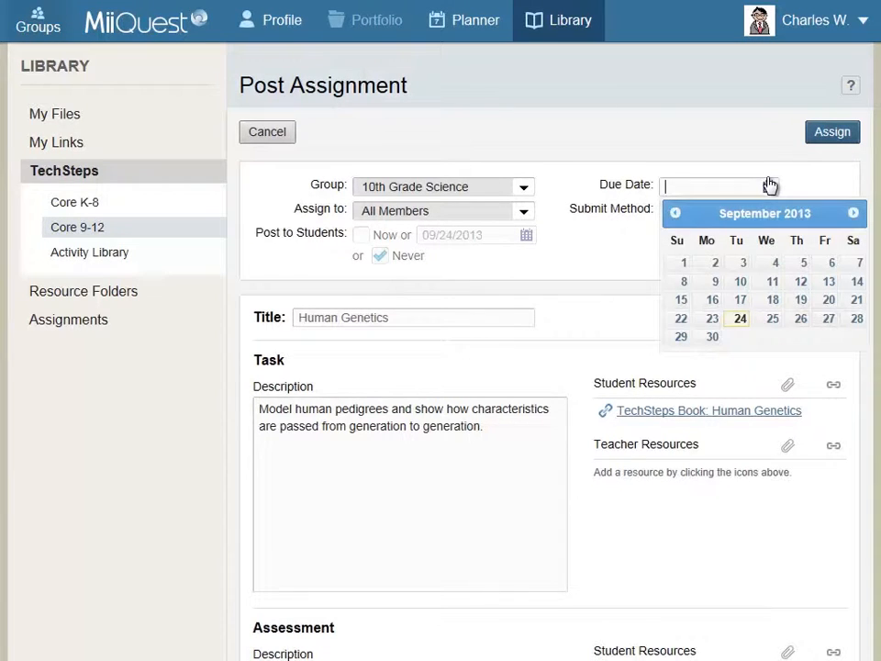
{"action": "left_click", "coordinate": [827, 320]}
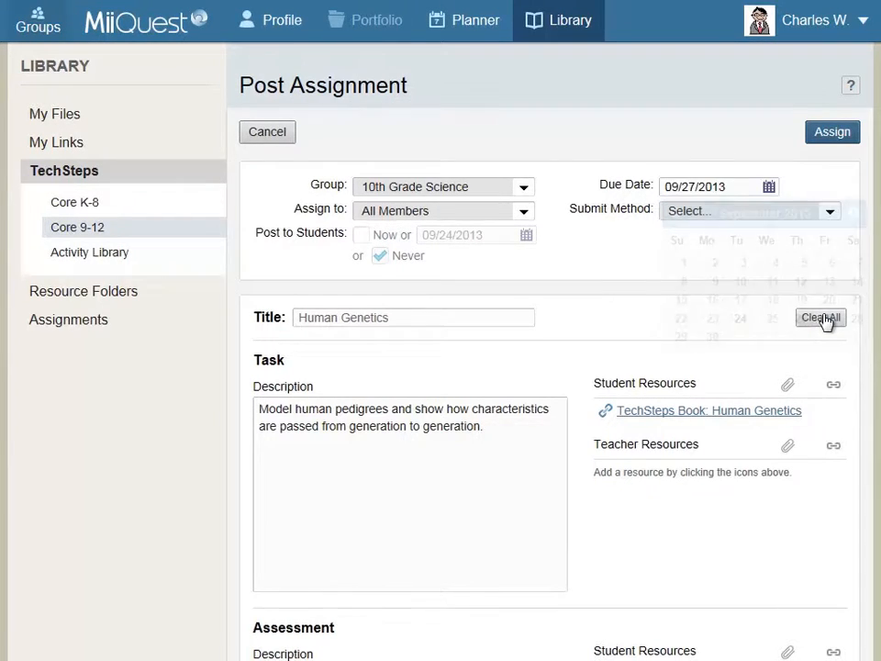
{"action": "left_click", "coordinate": [824, 212]}
{"action": "left_click", "coordinate": [797, 230]}
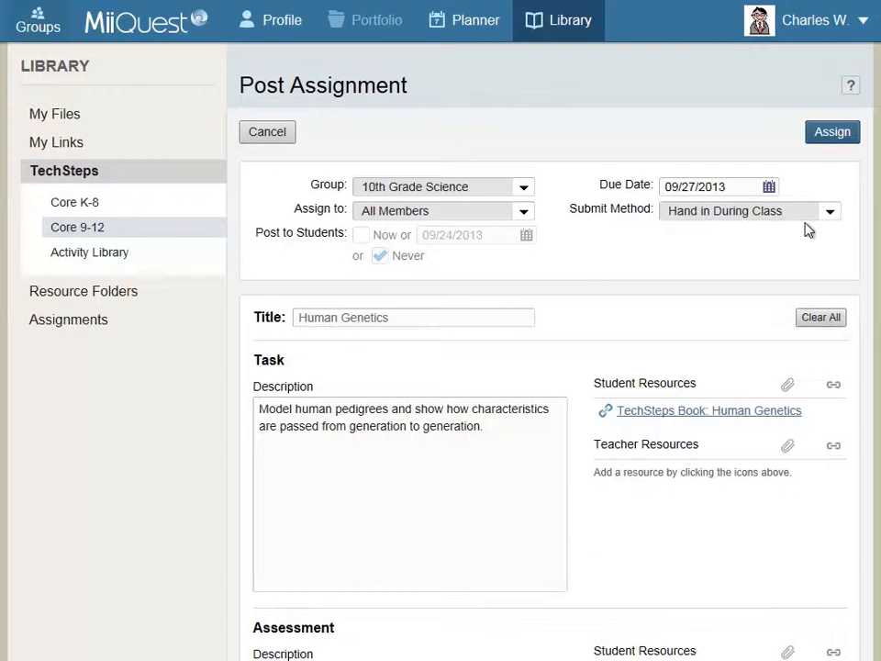
{"action": "left_click", "coordinate": [844, 135]}
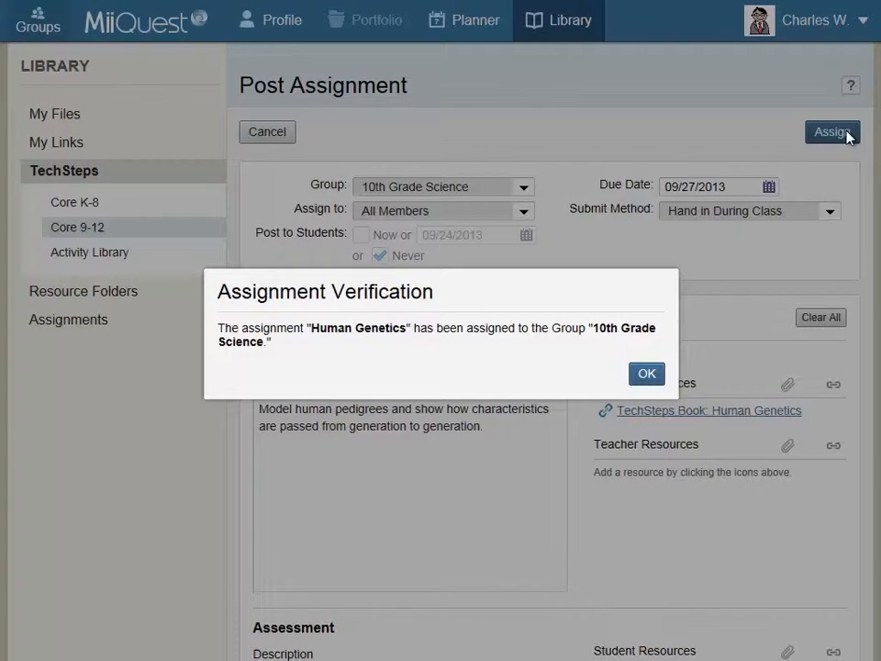
{"action": "left_click", "coordinate": [647, 375]}
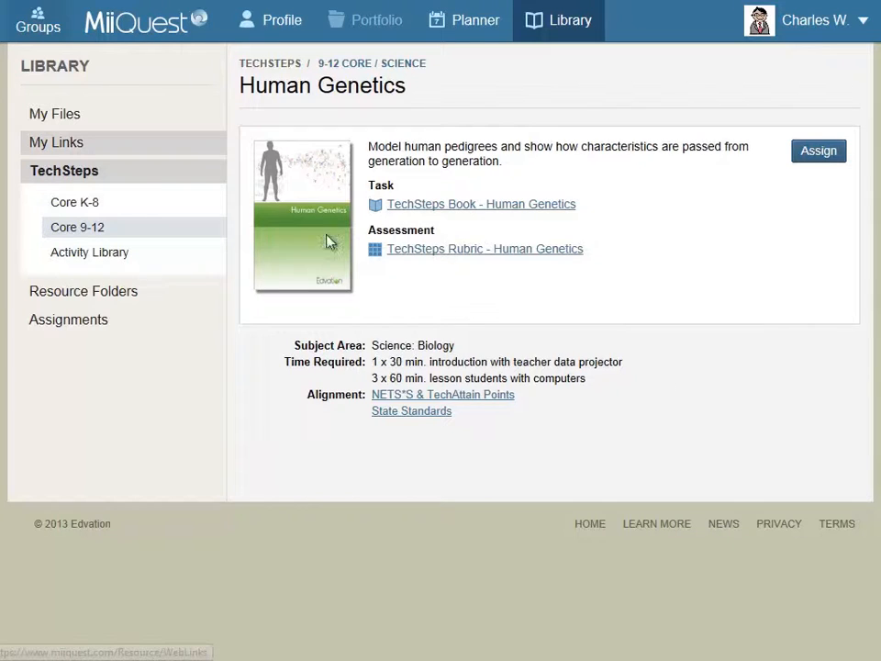
- Open the 10th Grade Science group's Human Genetics assignment for assessment
{"action": "left_click", "coordinate": [33, 22]}
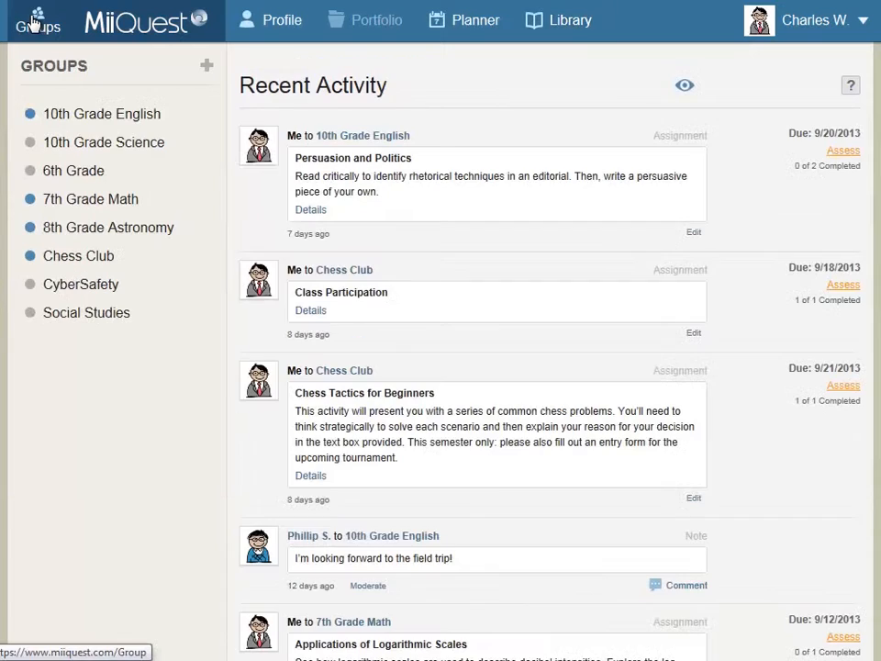
{"action": "left_click", "coordinate": [163, 142]}
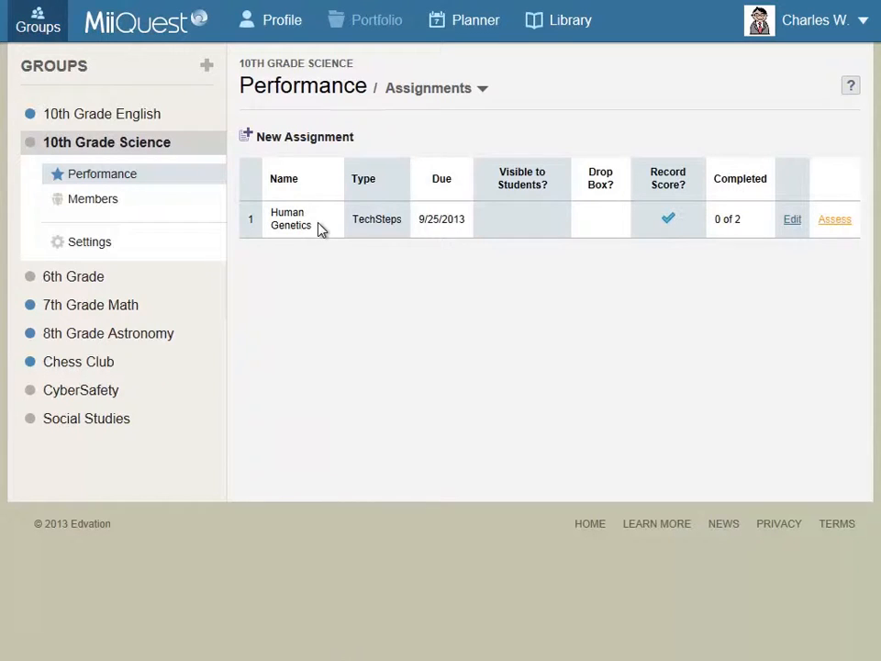
{"action": "left_click", "coordinate": [836, 223]}
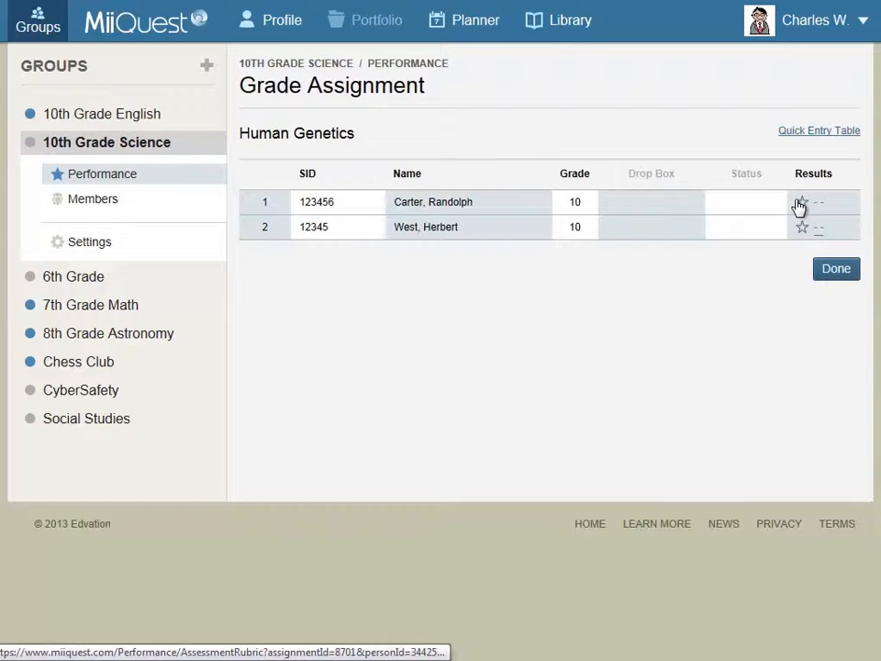
- Score the first listed student's rubric with 9 for criterion 2 and 10 for all other criteria, and save the assessment
{"action": "left_click", "coordinate": [800, 203]}
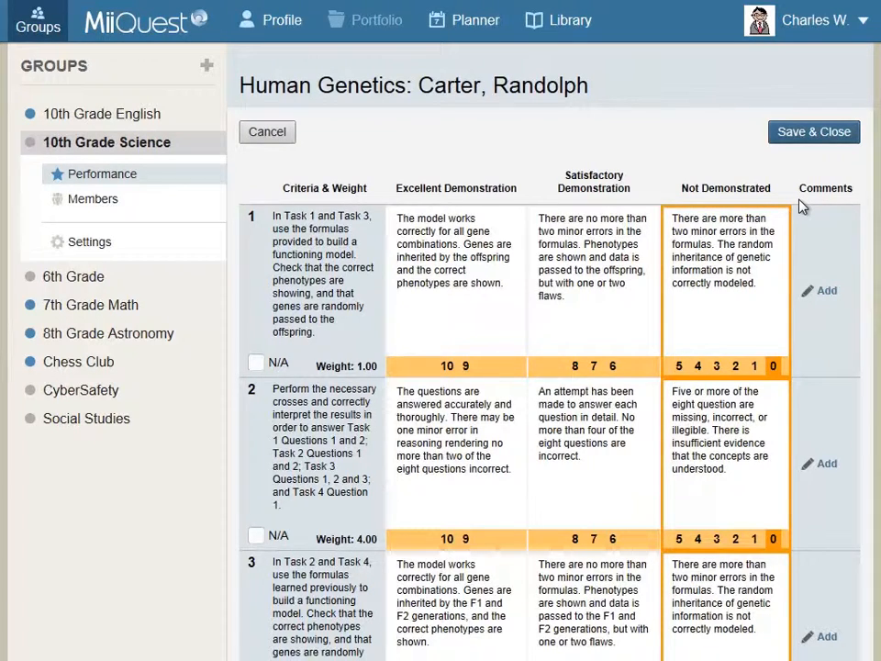
{"action": "left_click", "coordinate": [481, 266]}
{"action": "left_click", "coordinate": [581, 435]}
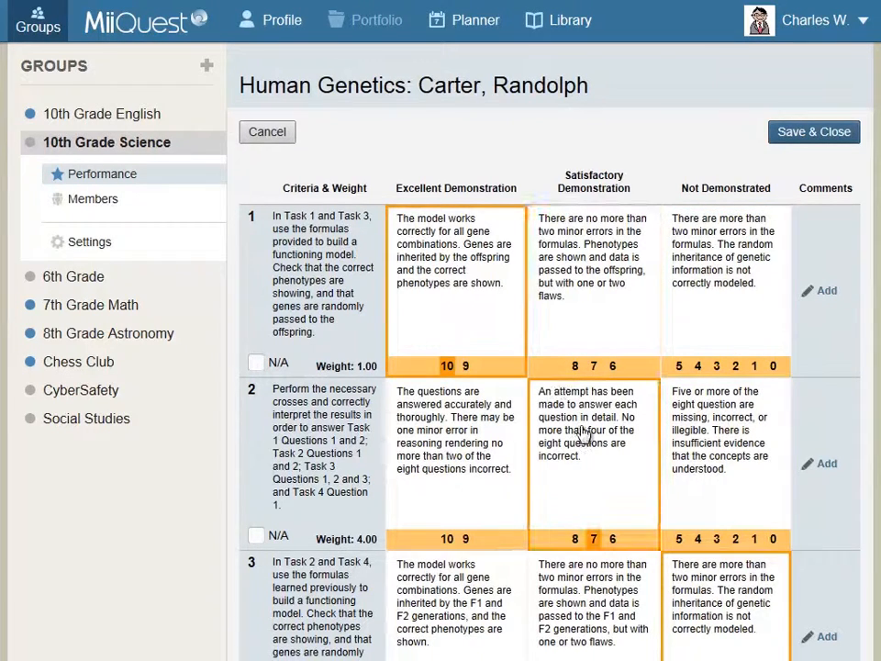
{"action": "scroll", "coordinate": [584, 434], "scroll_direction": "down", "scroll_amount": 1}
{"action": "scroll", "coordinate": [666, 495], "scroll_direction": "down", "scroll_amount": 1}
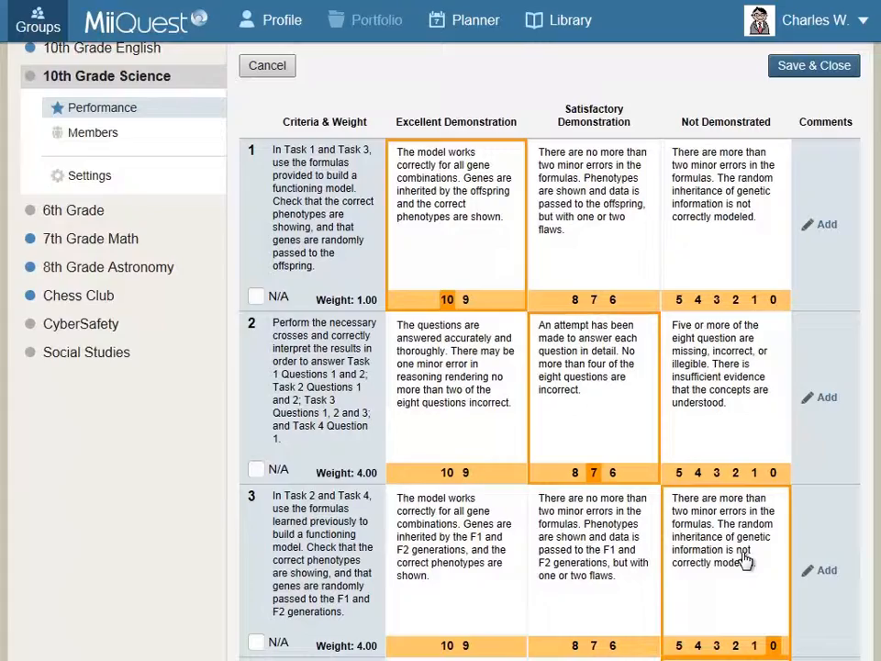
{"action": "left_click", "coordinate": [466, 471]}
{"action": "scroll", "coordinate": [462, 470], "scroll_direction": "down", "scroll_amount": 3}
{"action": "scroll", "coordinate": [454, 482], "scroll_direction": "down", "scroll_amount": 12}
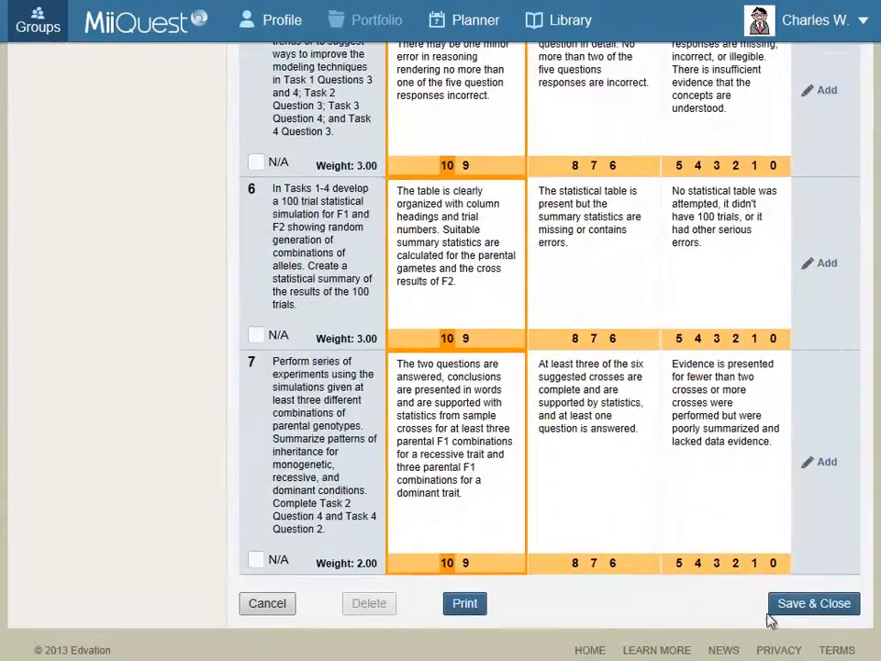
{"action": "left_click", "coordinate": [770, 615]}
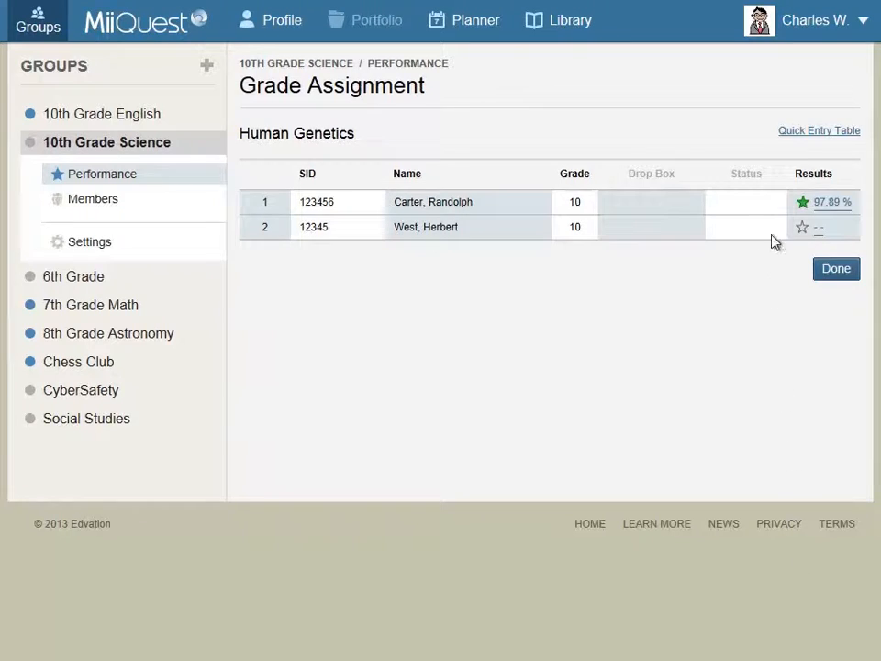
- Enter the second student's Human Genetics scores in the Quick Entry Table as 10, 10, 9, 10, 9, 10, 9 for Items 1–7, and save
{"action": "left_click", "coordinate": [821, 131]}
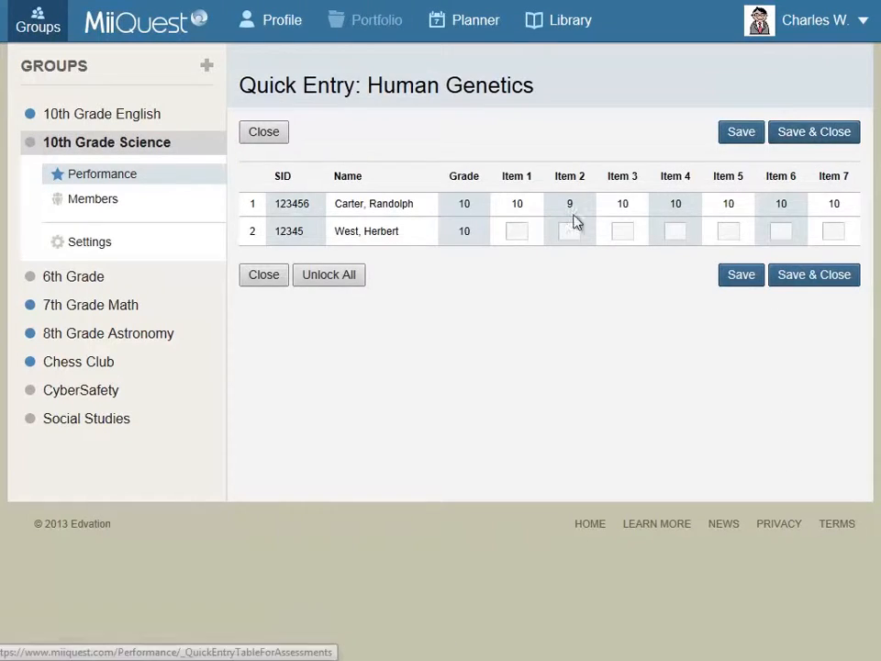
{"action": "left_click", "coordinate": [516, 230]}
{"action": "type", "text": "10"}
{"action": "key", "text": "Tab"}
{"action": "type", "text": "10"}
{"action": "key", "text": "Tab"}
{"action": "type", "text": "9"}
{"action": "key", "text": "Tab"}
{"action": "type", "text": "10"}
{"action": "key", "text": "Tab"}
{"action": "type", "text": "9"}
{"action": "key", "text": "Tab"}
{"action": "type", "text": "10"}
{"action": "key", "text": "Tab"}
{"action": "type", "text": "9"}
{"action": "key", "text": "Tab"}
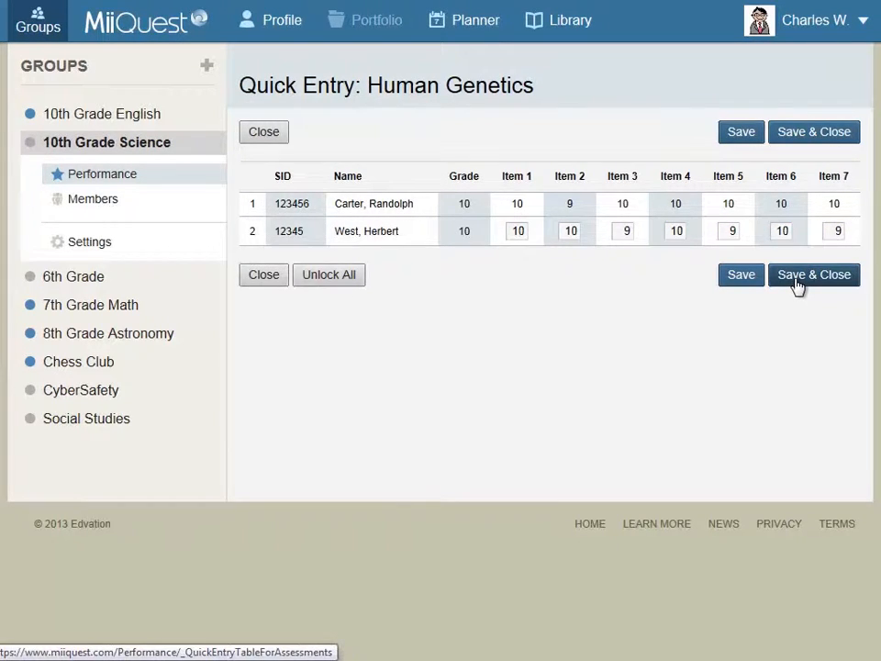
{"action": "left_click", "coordinate": [797, 286]}
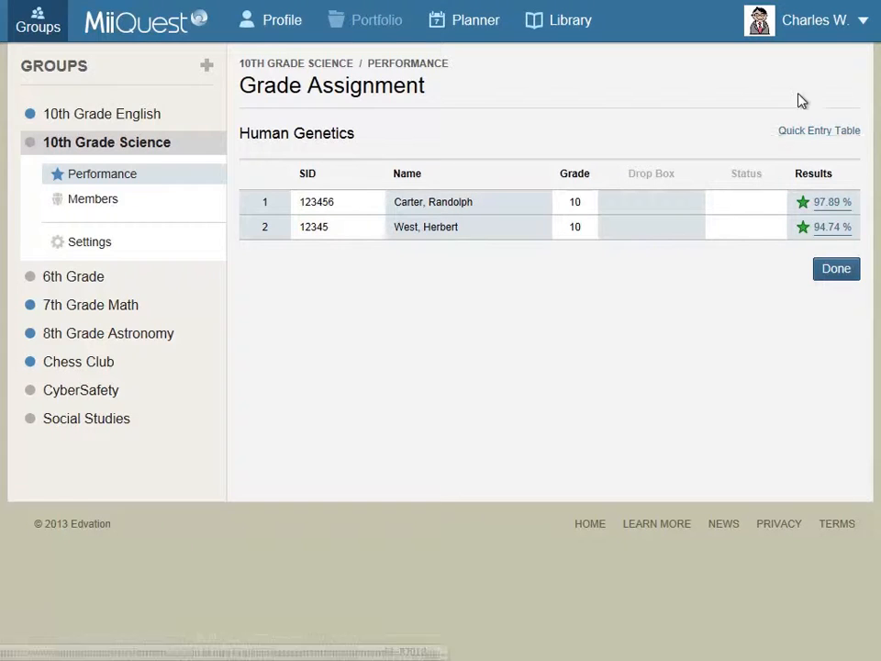
- Switch to a student account to view the TechSteps content in its library, and return to the teacher account
{"action": "left_click", "coordinate": [823, 27]}
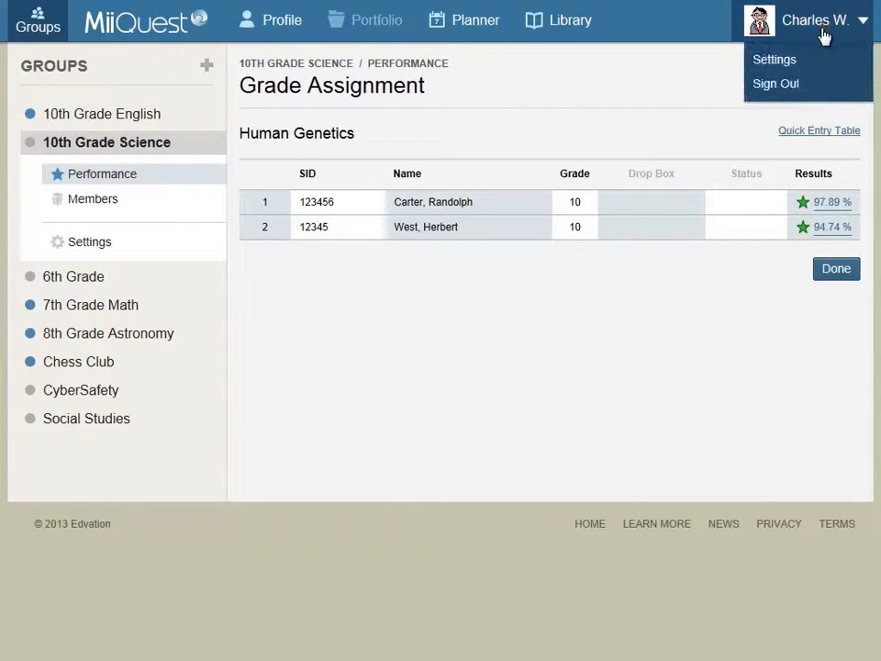
{"action": "left_click", "coordinate": [809, 86]}
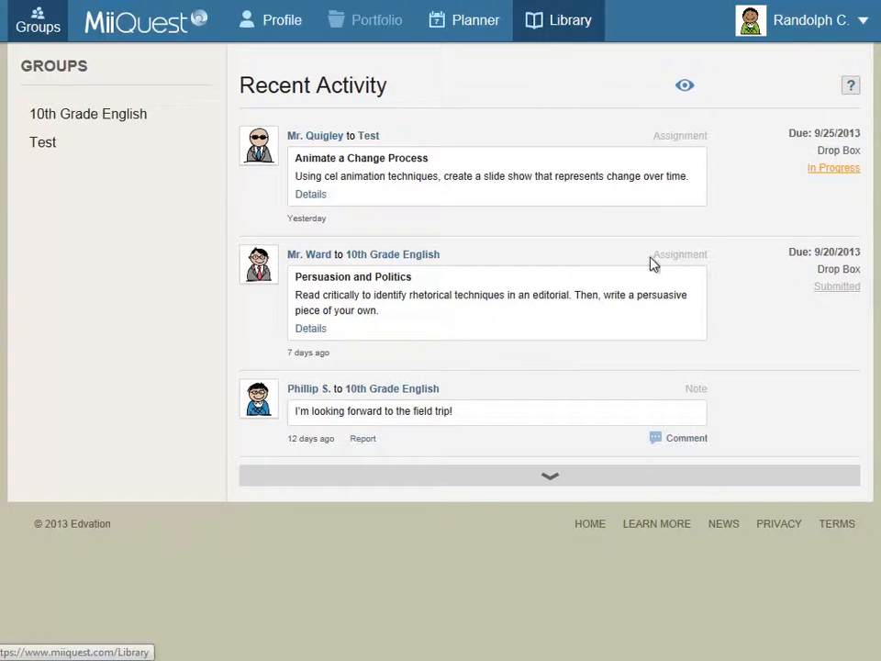
{"action": "left_click", "coordinate": [540, 19]}
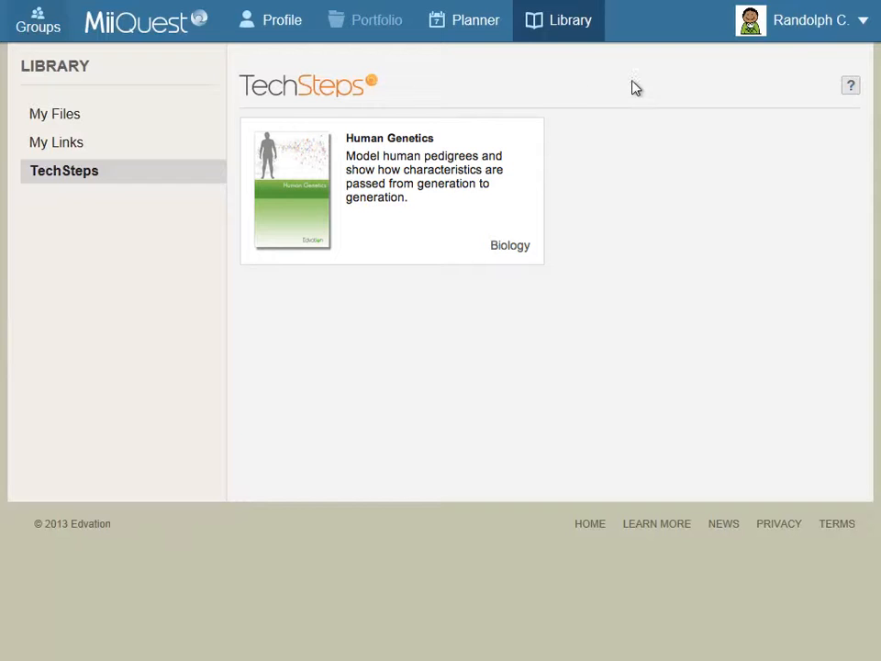
{"action": "left_click", "coordinate": [827, 20]}
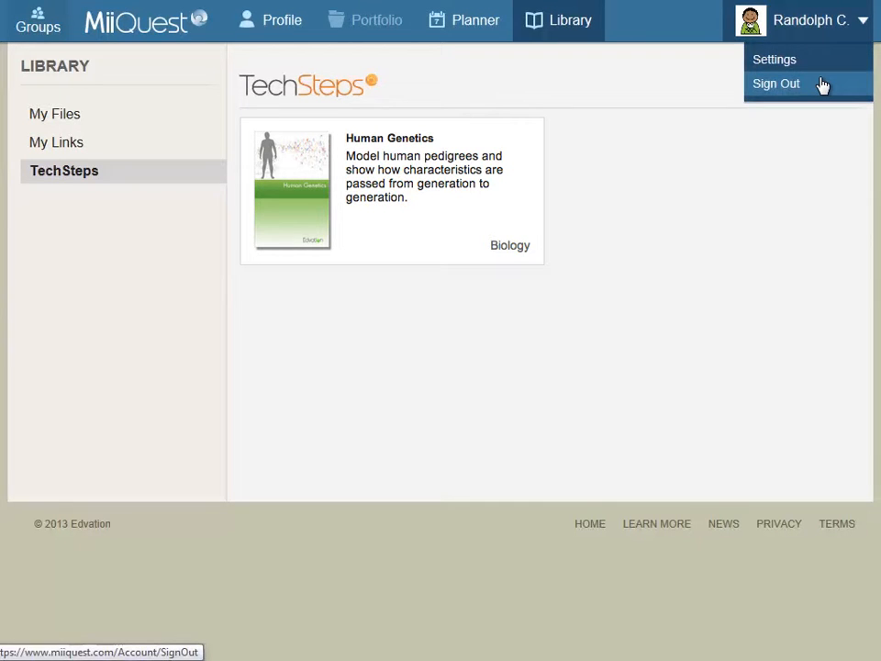
{"action": "left_click", "coordinate": [822, 84]}
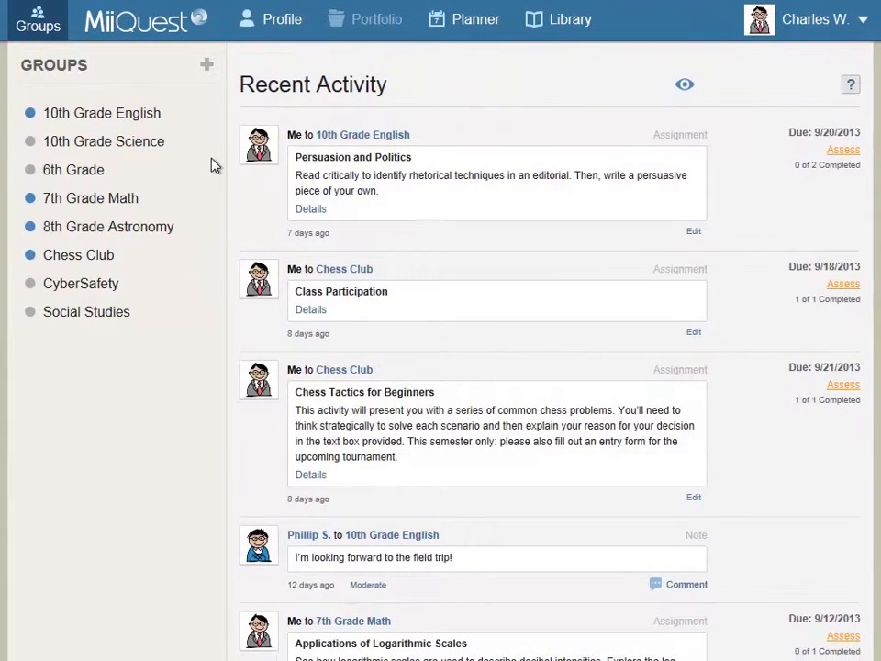
- Set the 10th Grade Science group's type to Collaboration and Assessment in its group settings
{"action": "left_click", "coordinate": [33, 26]}
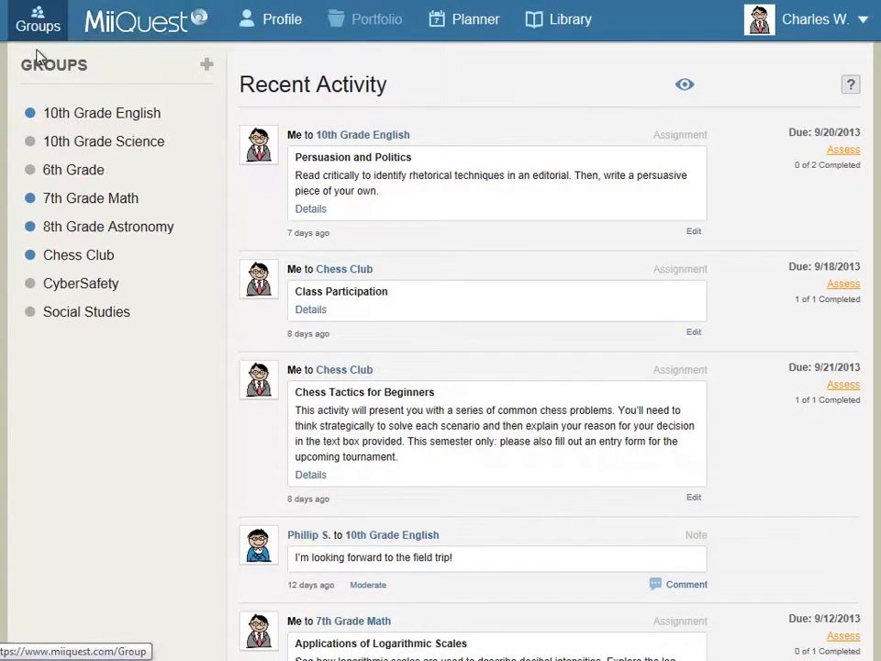
{"action": "left_click", "coordinate": [186, 147]}
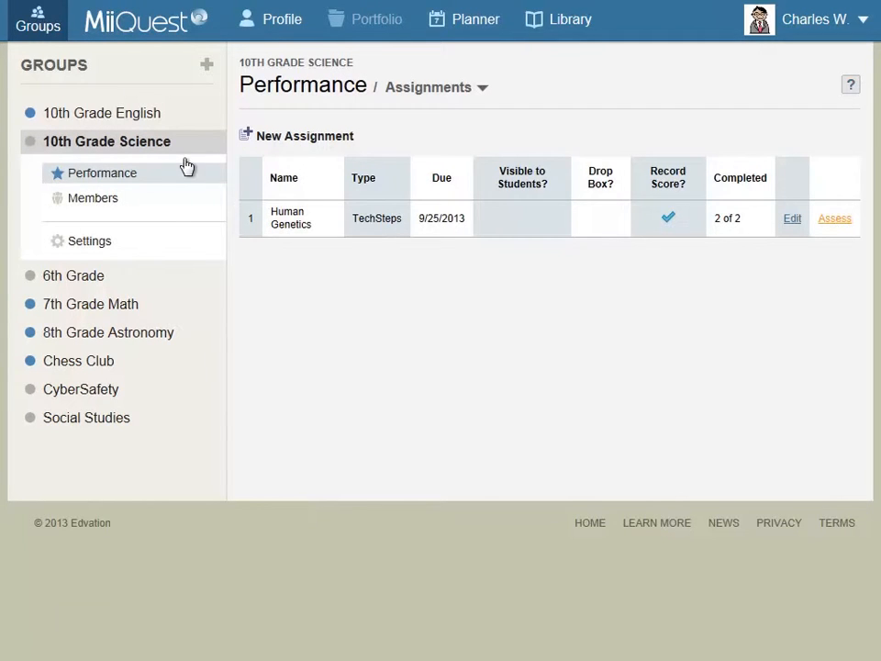
{"action": "left_click", "coordinate": [152, 243]}
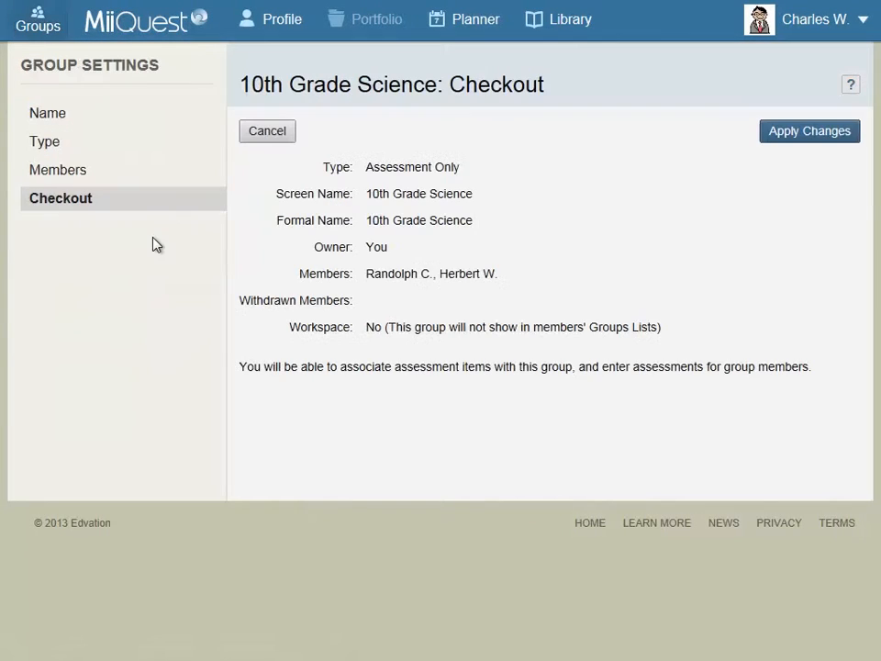
{"action": "left_click", "coordinate": [121, 150]}
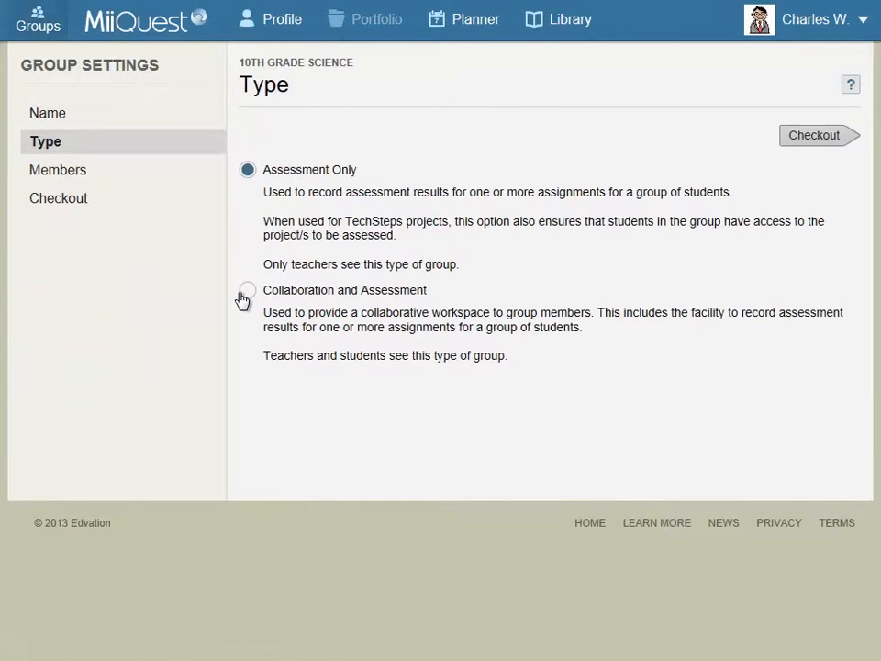
{"action": "left_click", "coordinate": [246, 292]}
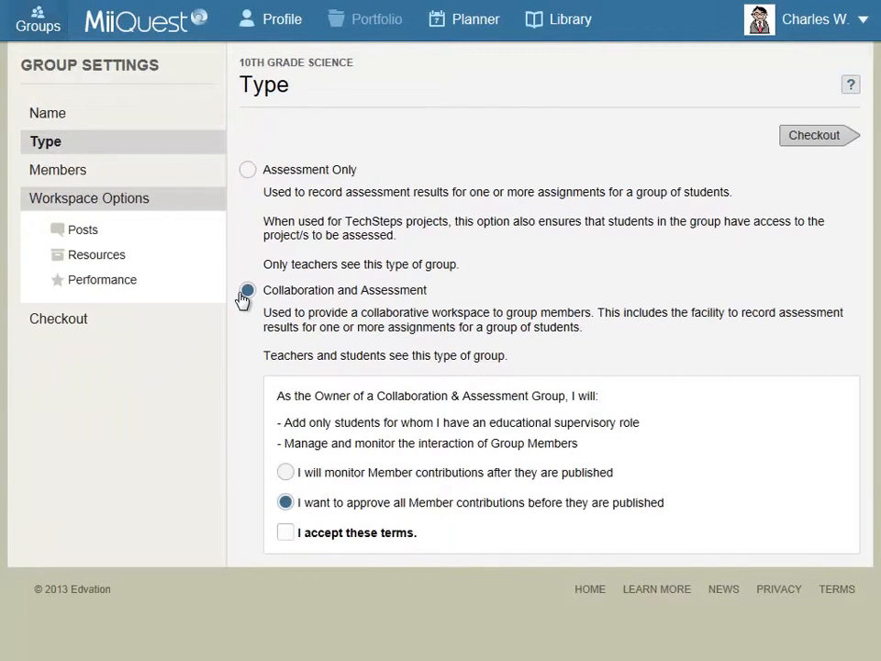